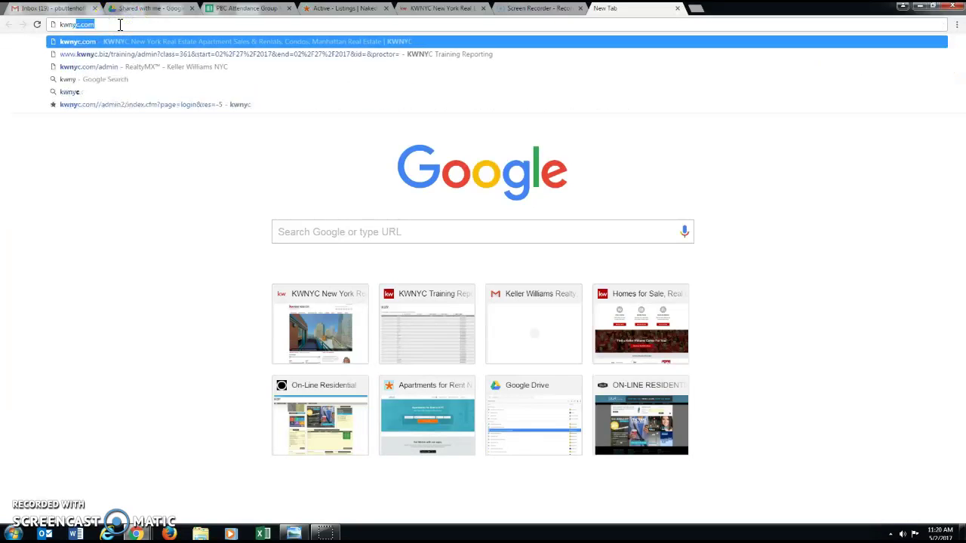
Step: Load the RealtyMX admin dashboard at kwnyc.com/admin in Chrome
type("dmin")
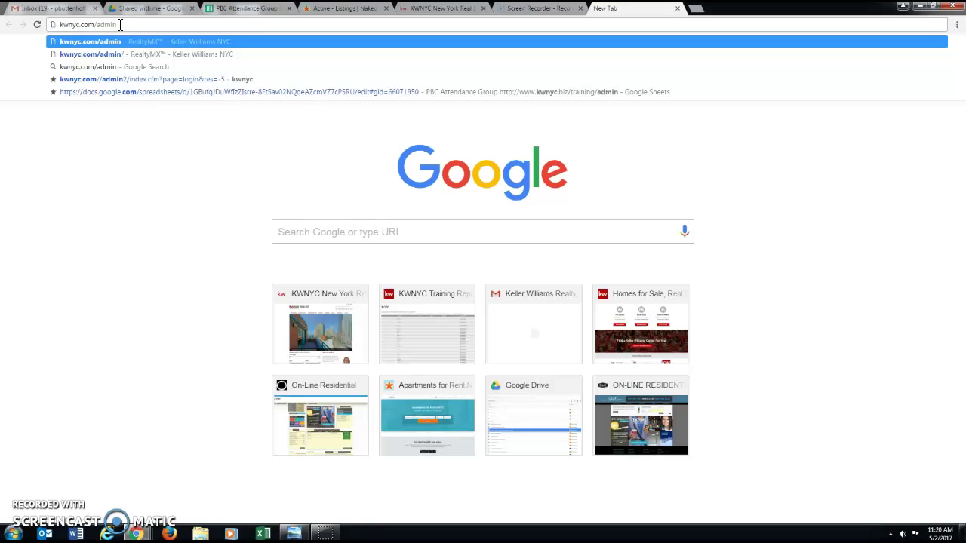
key("Return")
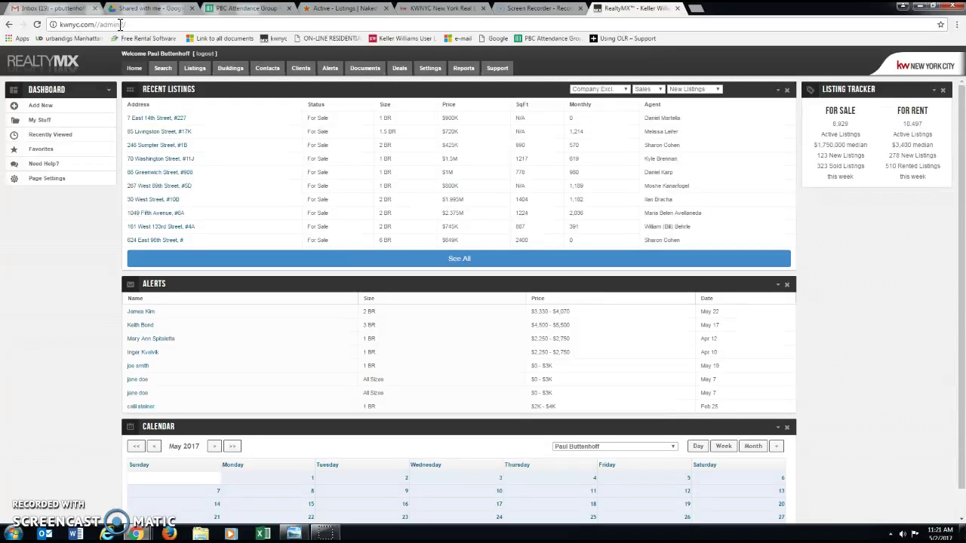
Step: Start a new listing under Add New > Listing, then switch to the listing Search form
left_click(54, 111)
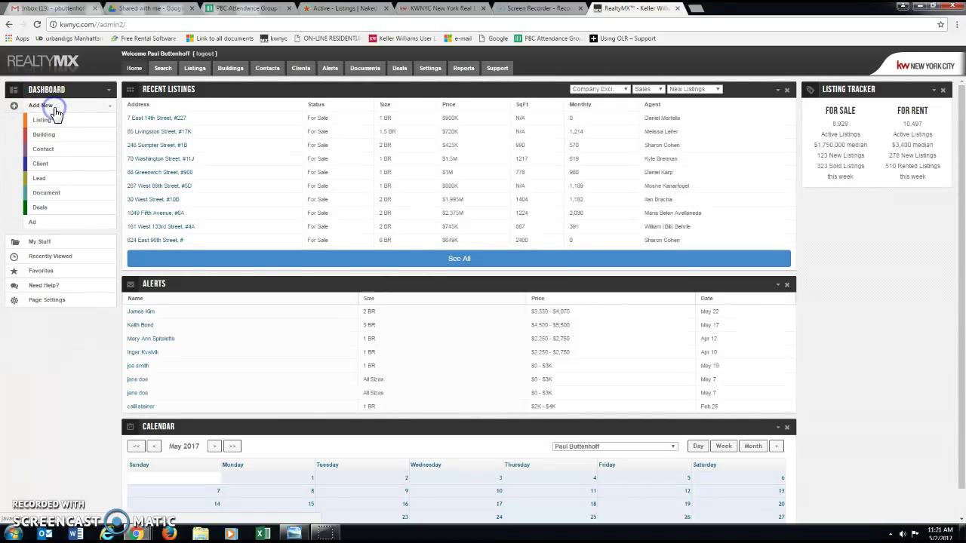
left_click(43, 120)
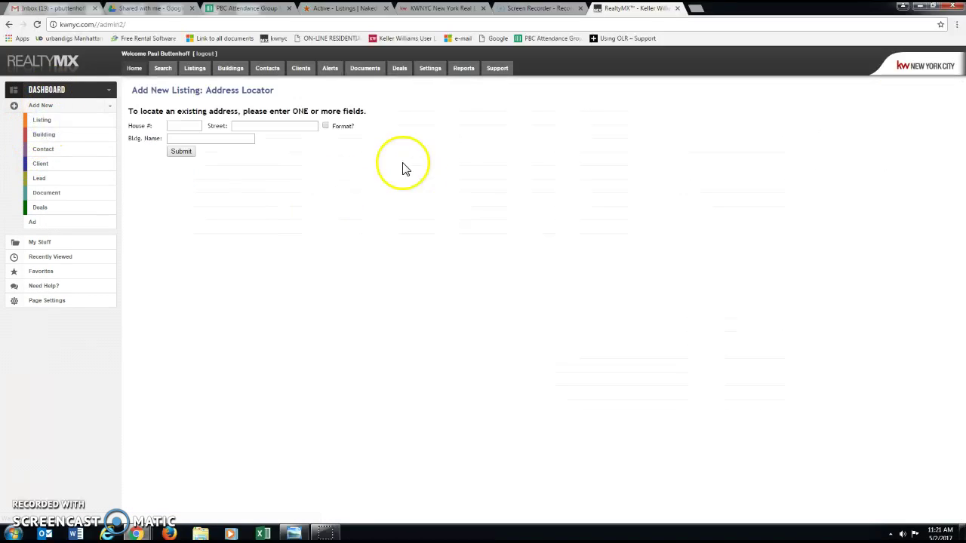
left_click(163, 68)
left_click(118, 117)
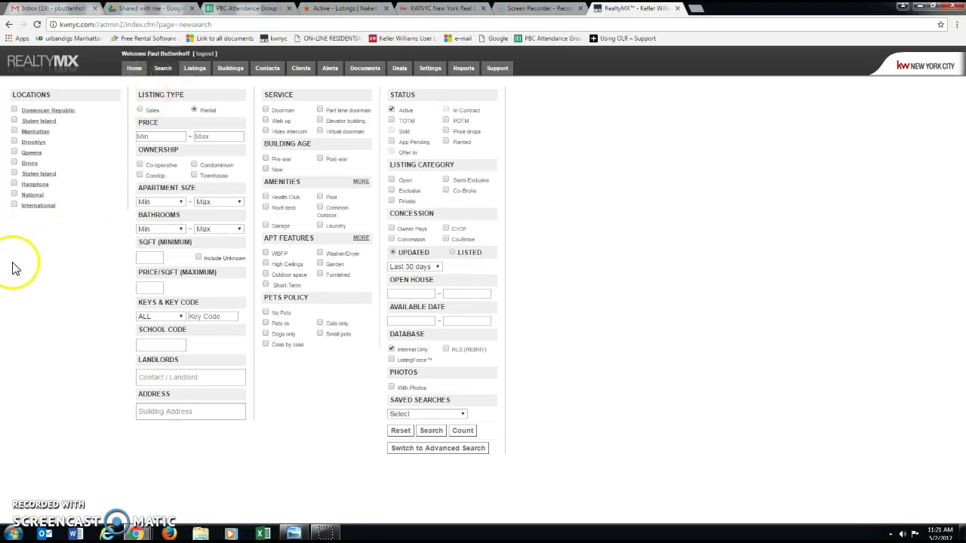
Step: Drop Internal Only, require photos, and limit the search to Manhattan's Upper East Side
left_click_drag(391, 334, 426, 334)
left_click(394, 354)
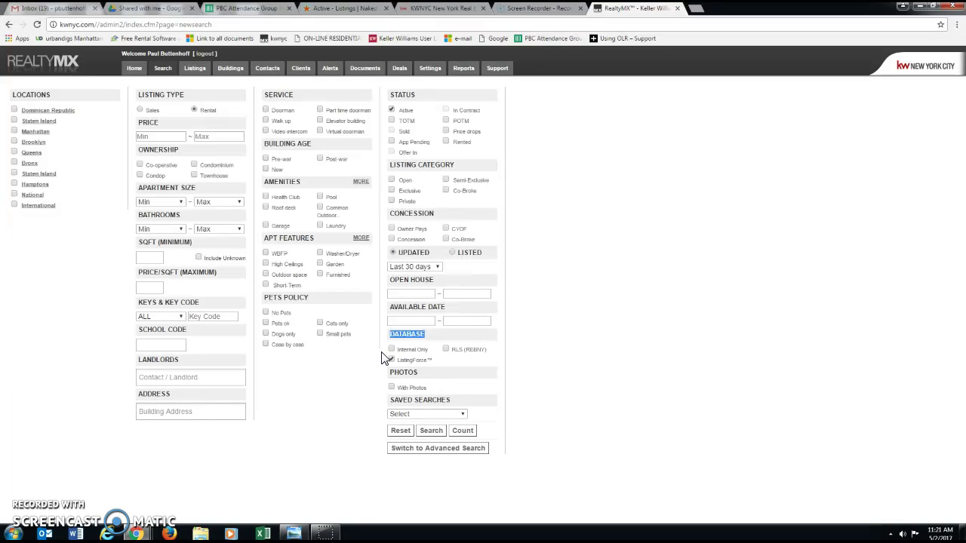
left_click(382, 355)
left_click(36, 132)
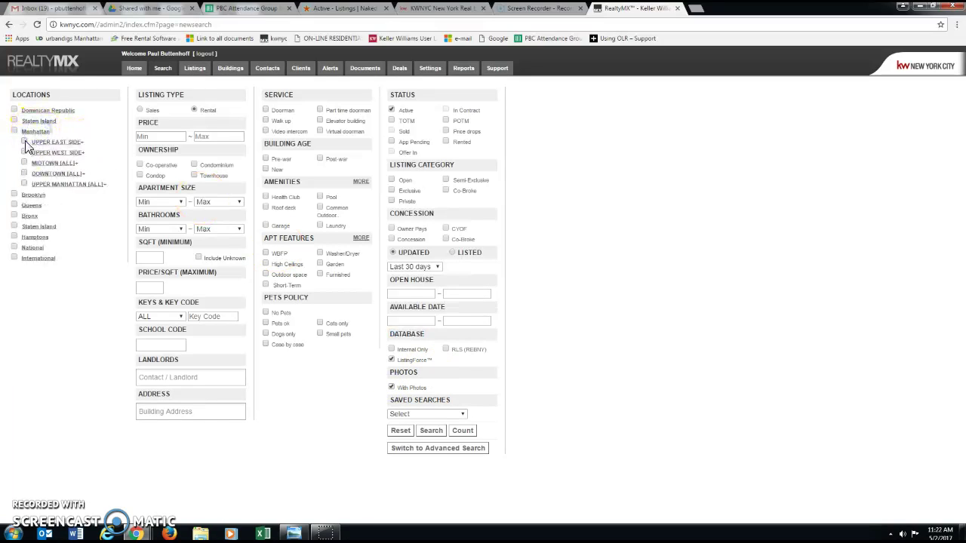
left_click(25, 142)
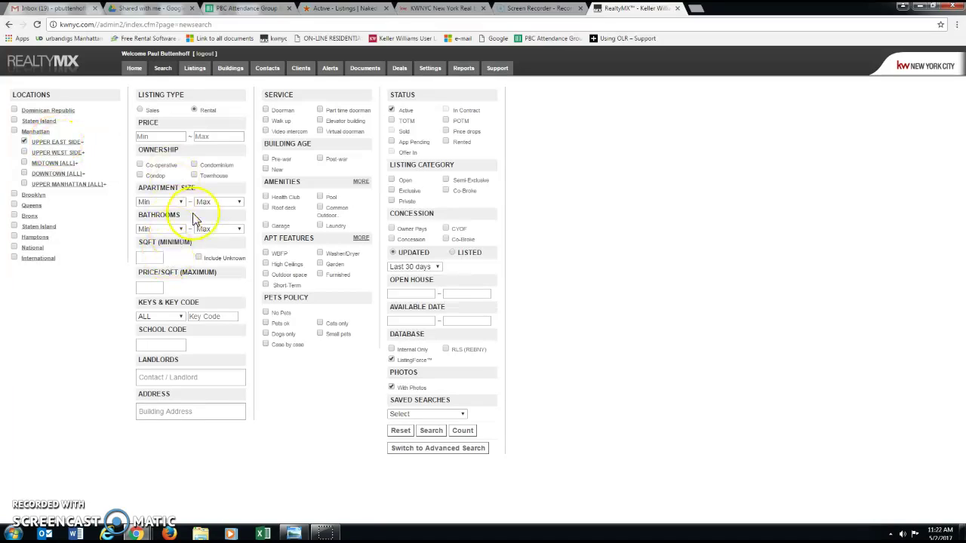
Step: Cap the maximum rent at $4,500 and run the rental search
left_click(217, 202)
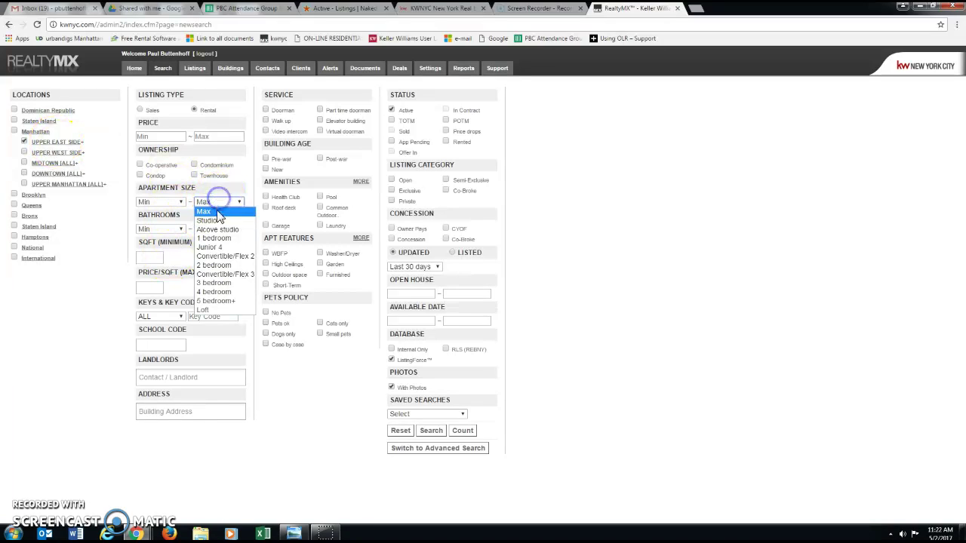
left_click(97, 300)
left_click(216, 136)
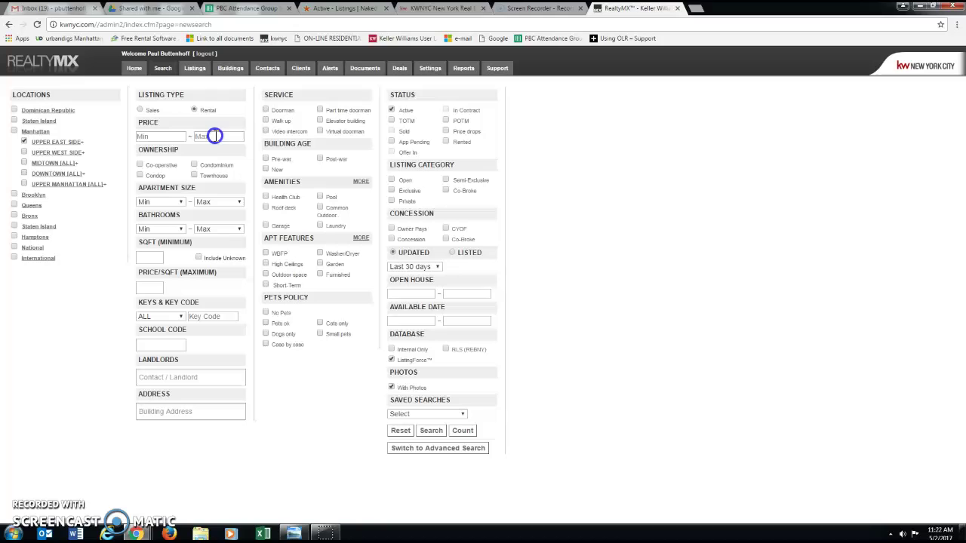
type("$4,500")
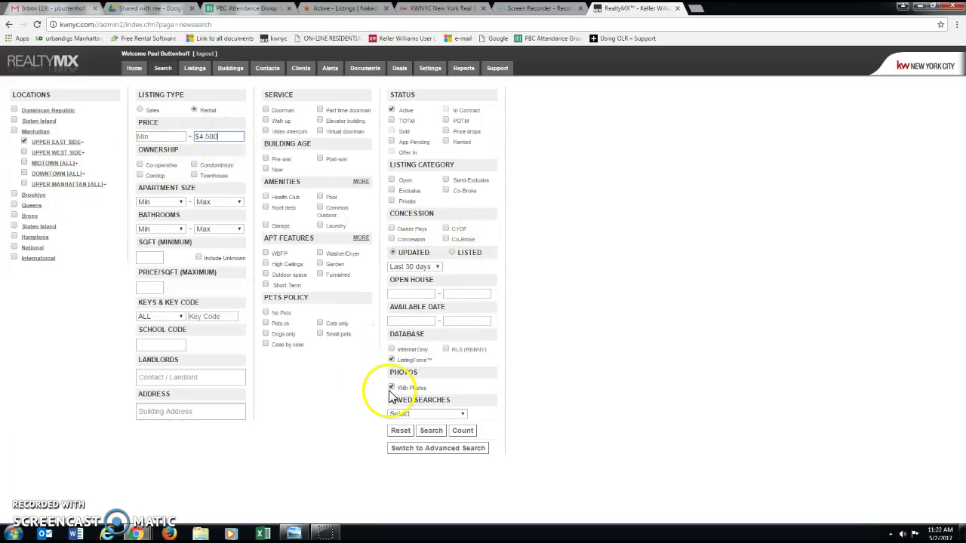
left_click(431, 431)
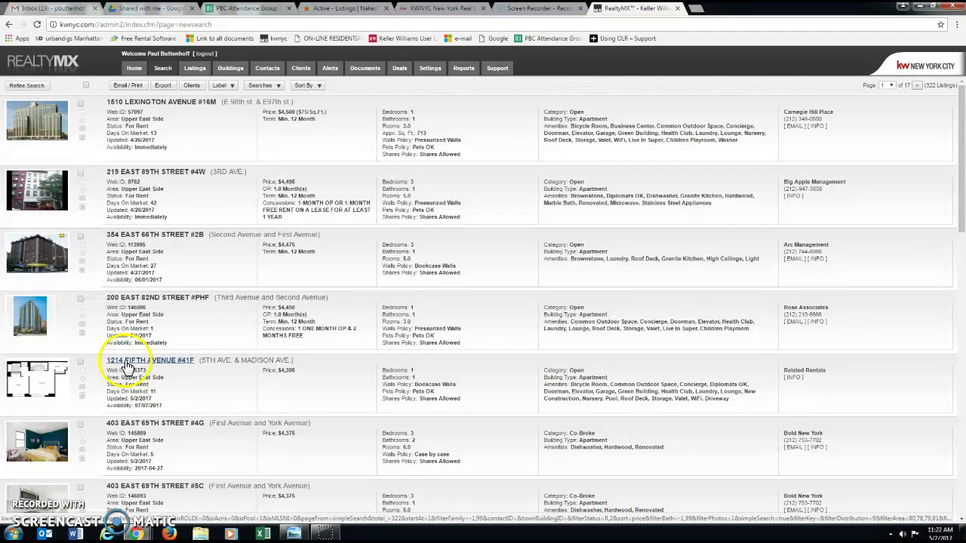
Step: Open the 1214 Fifth Avenue #41F listing at $4,395 from the results
left_click(167, 363)
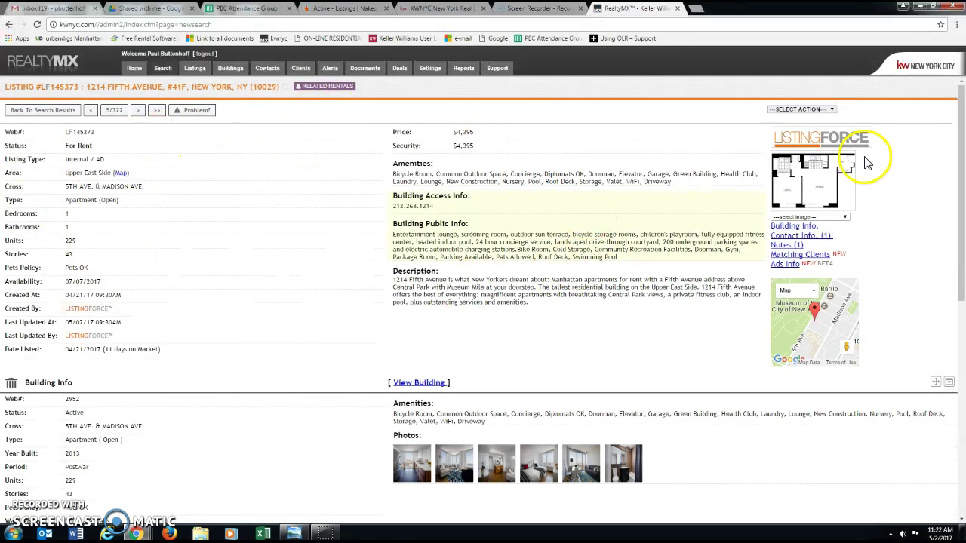
Step: Clone listing LF145373 with its photos from the Select Action menu
left_click(801, 109)
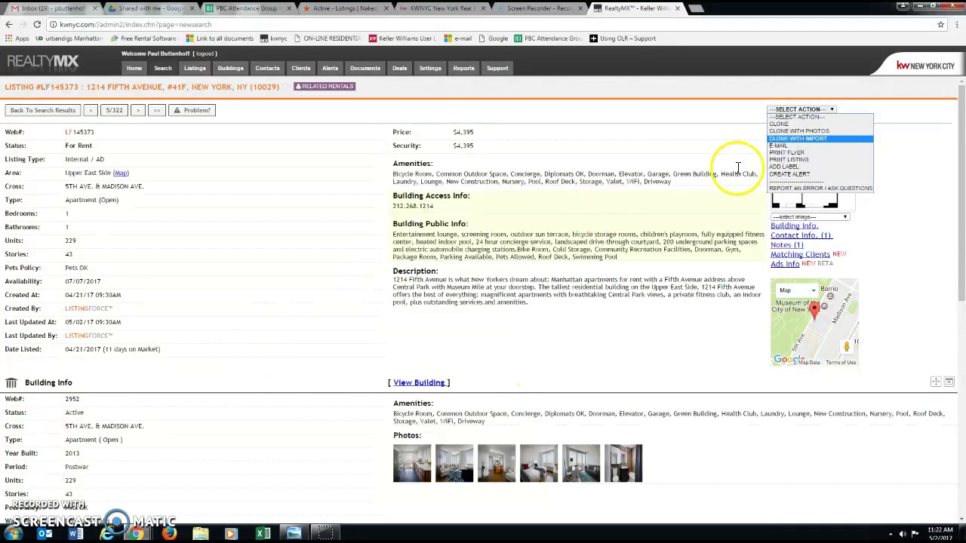
left_click(800, 131)
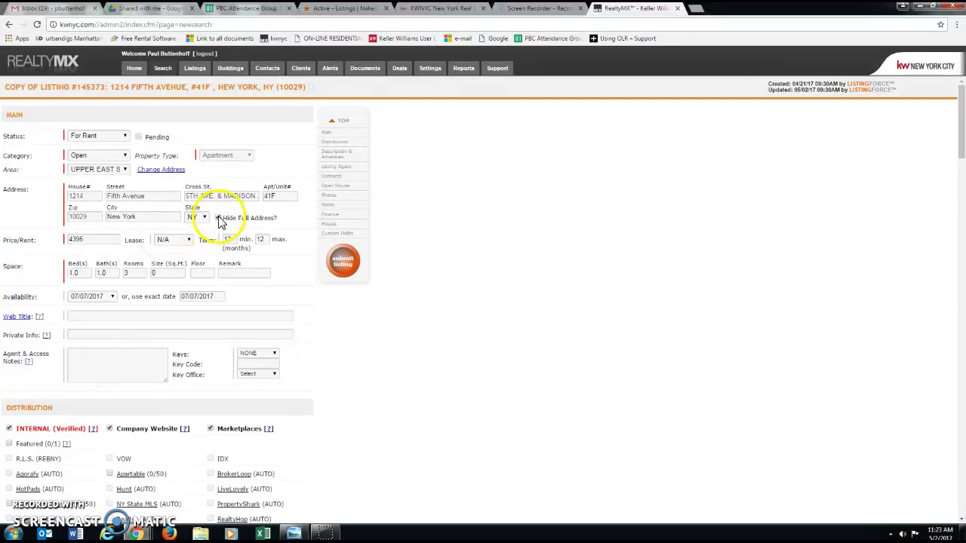
Step: Select all distribution outlets, including NakedApartments, Apartable and RentHop, on the copied listing
scroll(102, 337, "down", 2)
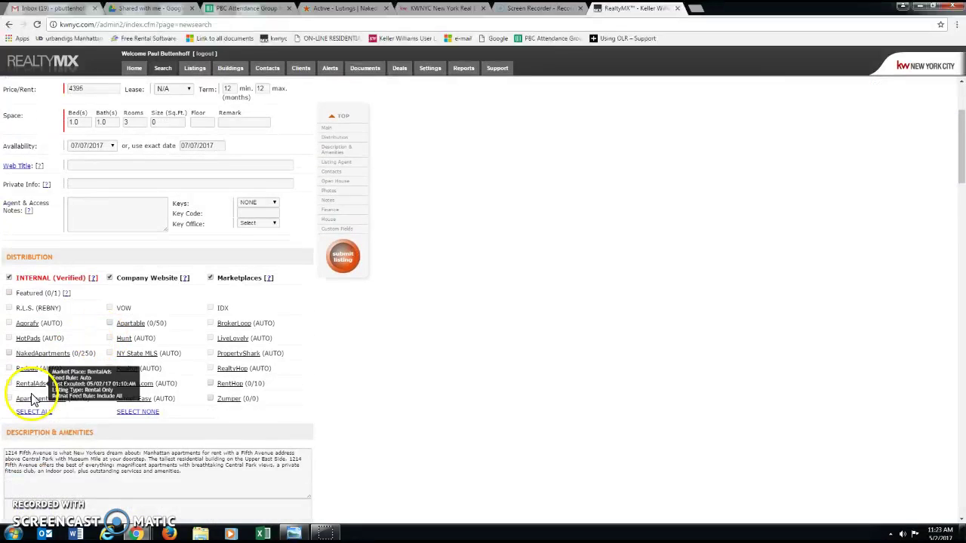
left_click(32, 413)
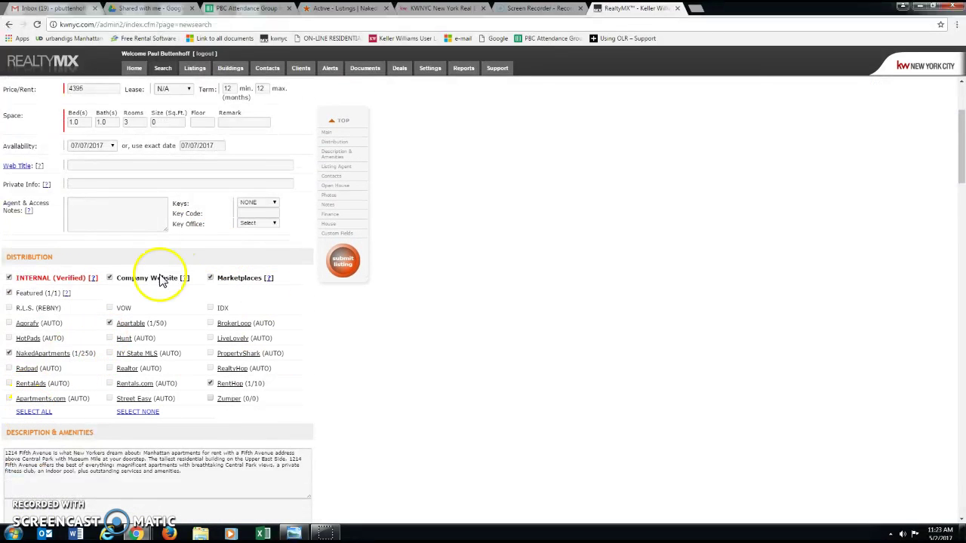
mouse_move(28, 361)
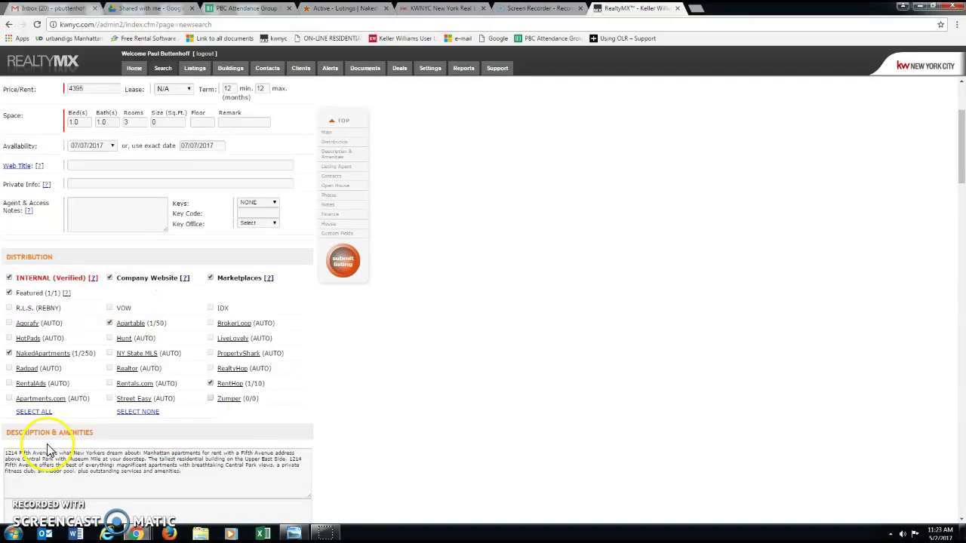
Step: Delete the opening phrase from the listing description
scroll(47, 450, "down", 1)
left_click(199, 425)
key("ctrl+a")
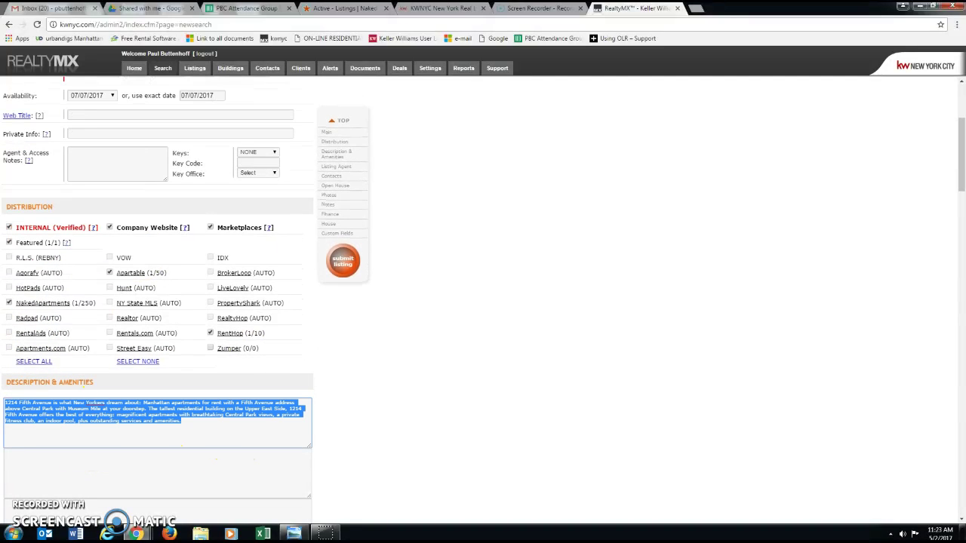
left_click(119, 422)
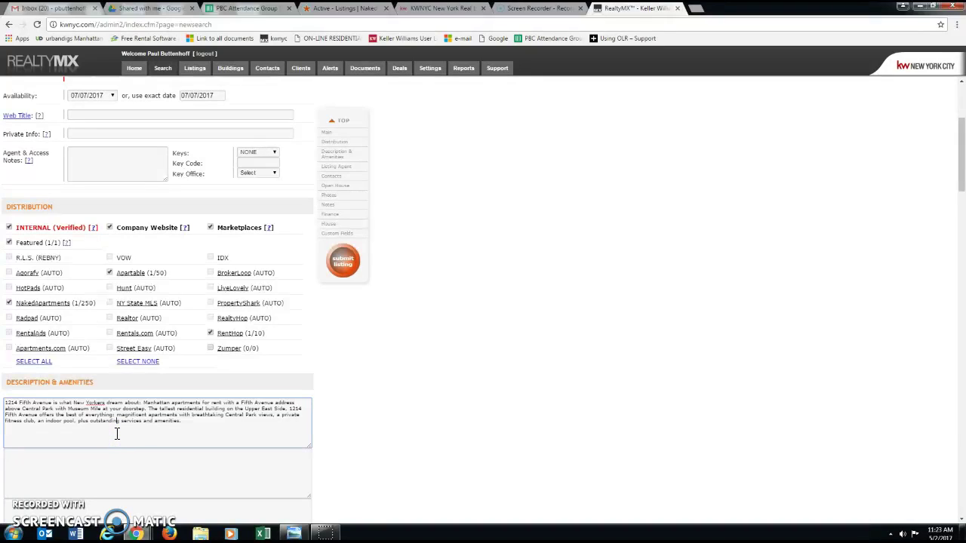
left_click_drag(136, 406, 6, 403)
key("BackSpace")
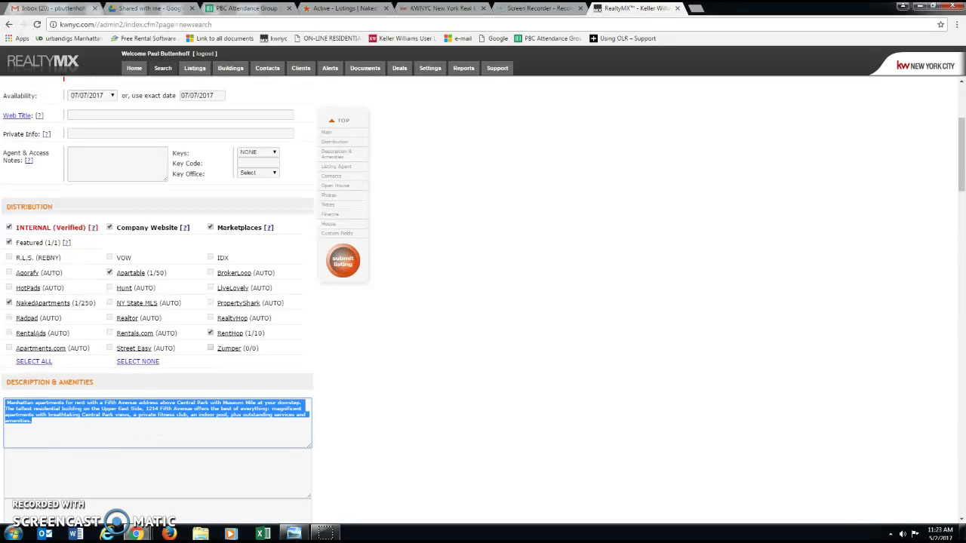
key("ctrl+a")
Step: Mark the unit as NO FEE under Unit Amenities
scroll(120, 433, "down", 4)
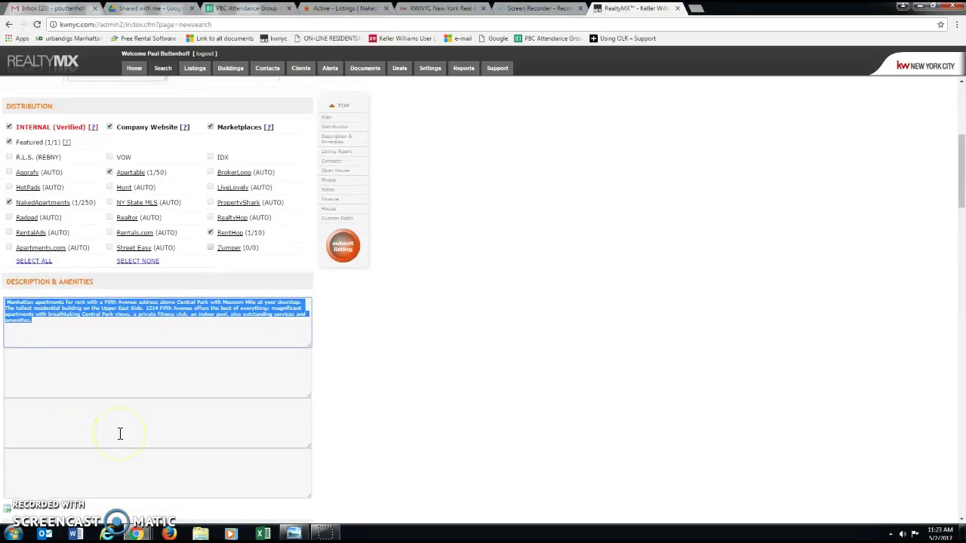
scroll(119, 433, "down", 4)
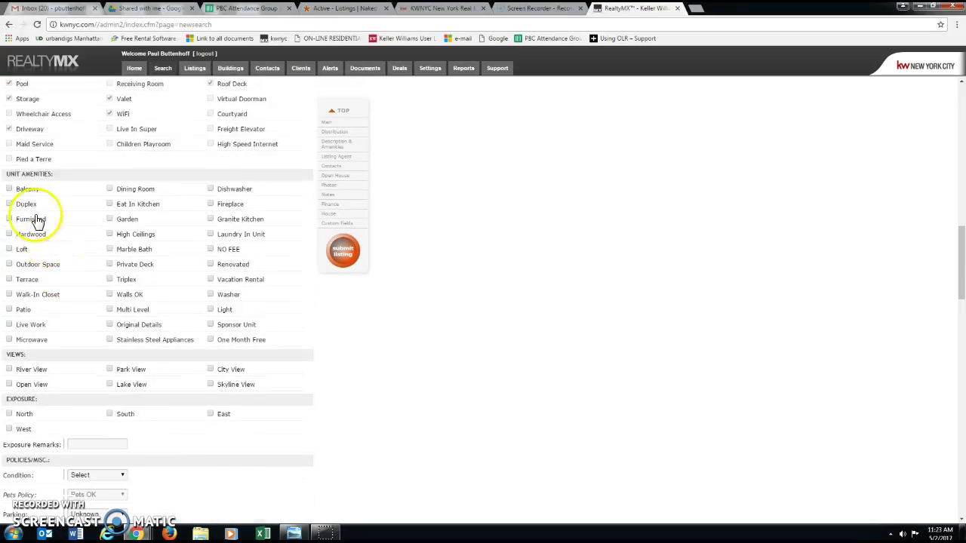
left_click(211, 249)
scroll(119, 384, "down", 8)
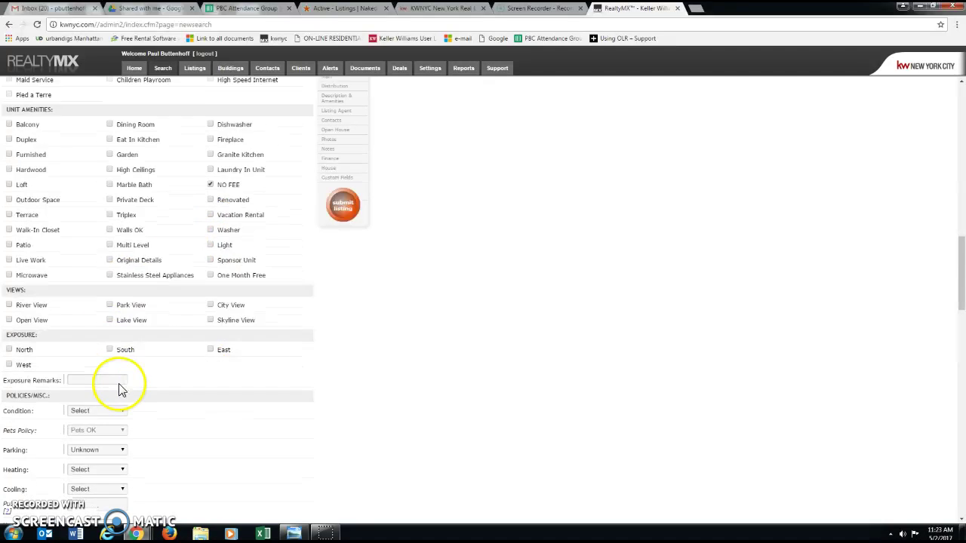
scroll(117, 381, "down", 2)
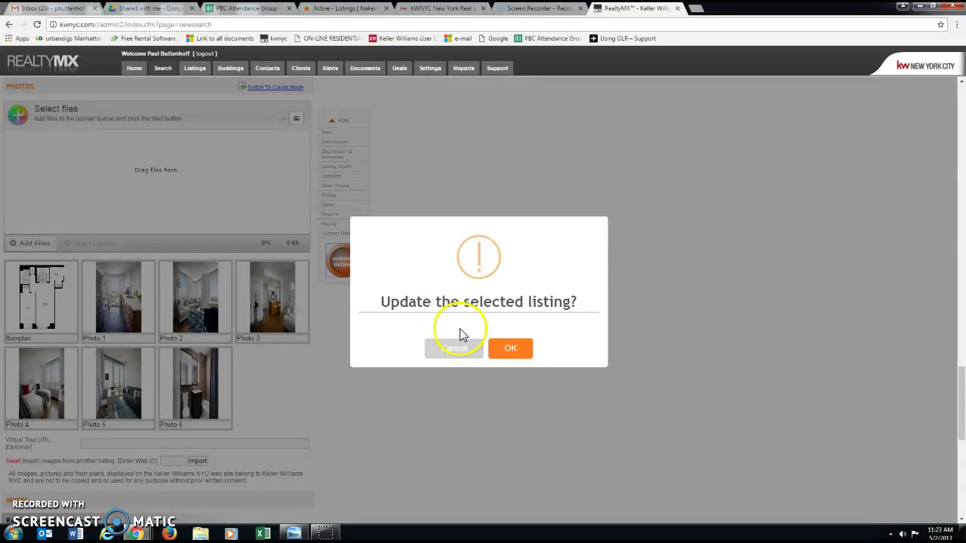
Step: Confirm the listing update, then move to the KWNYC website and its agent search
left_click(504, 350)
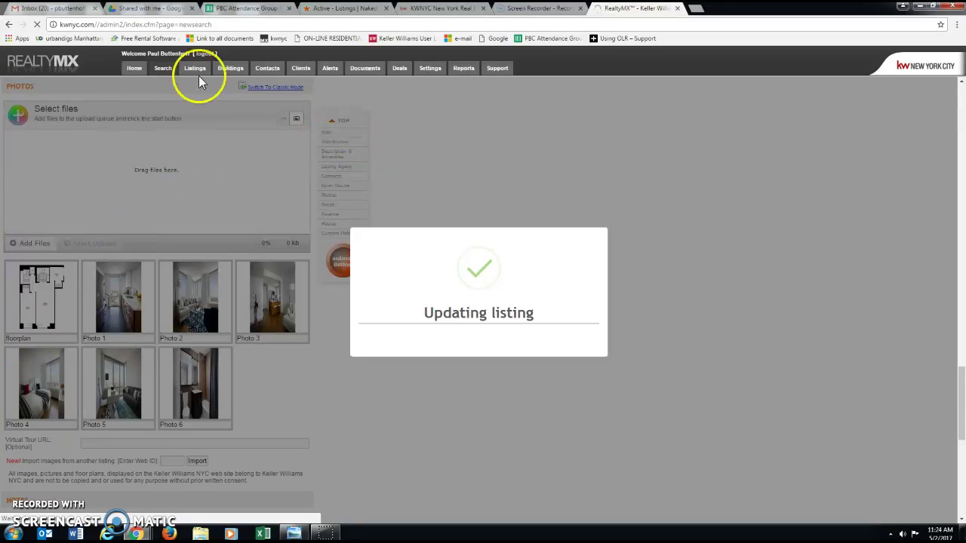
left_click(441, 9)
left_click(625, 65)
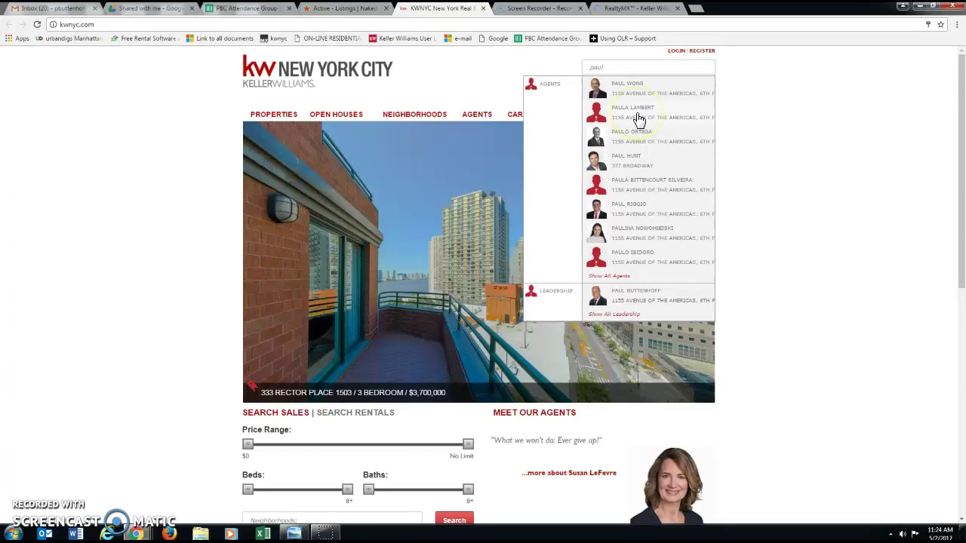
Step: Open the agent's profile page from the KWNYC search suggestions
left_click(639, 300)
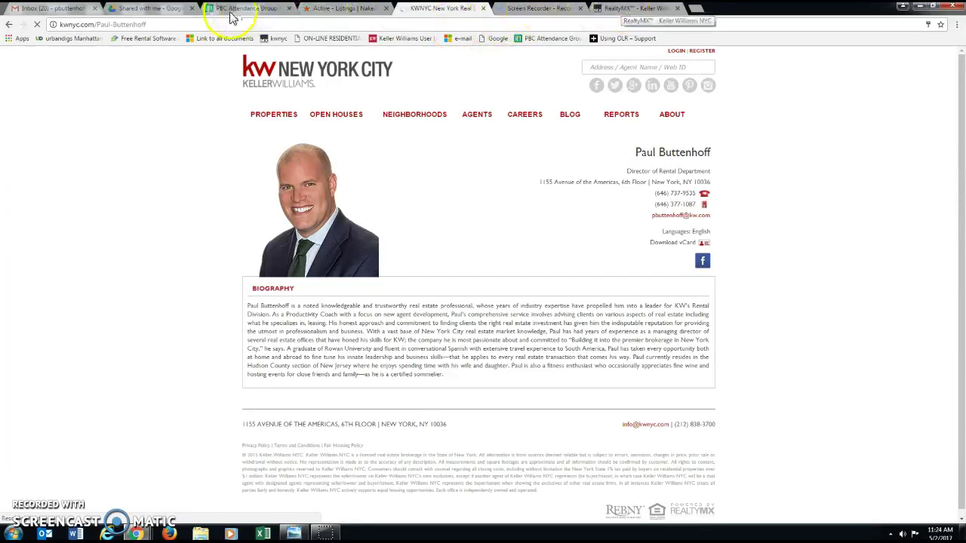
Step: Review saved listing #176260 in RealtyMX, check the agent's profile tab, and return
left_click(645, 11)
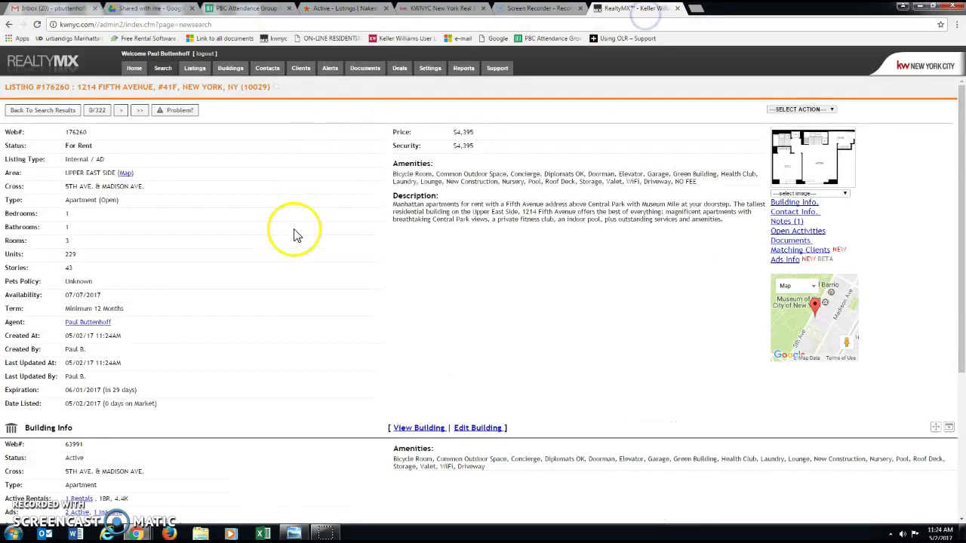
scroll(291, 257, "down", 3)
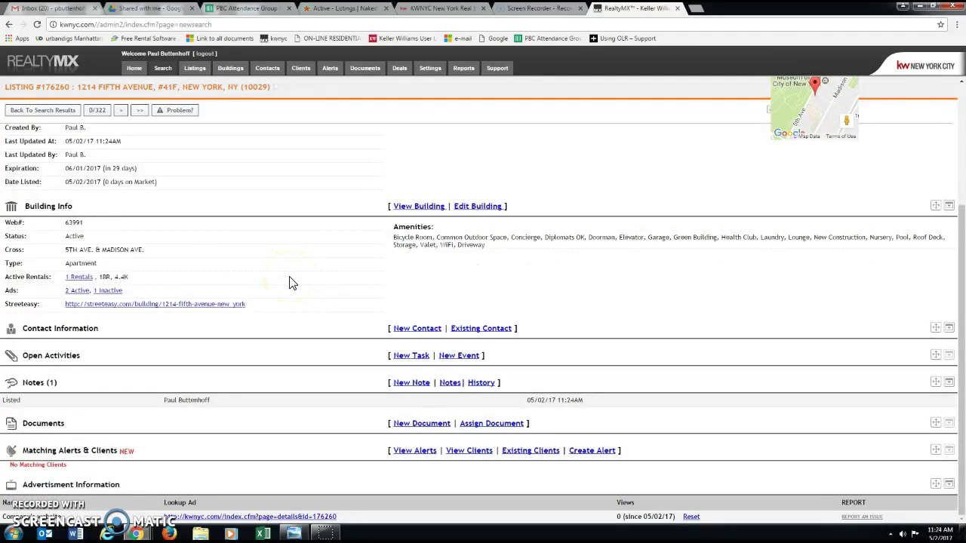
scroll(293, 283, "up", 3)
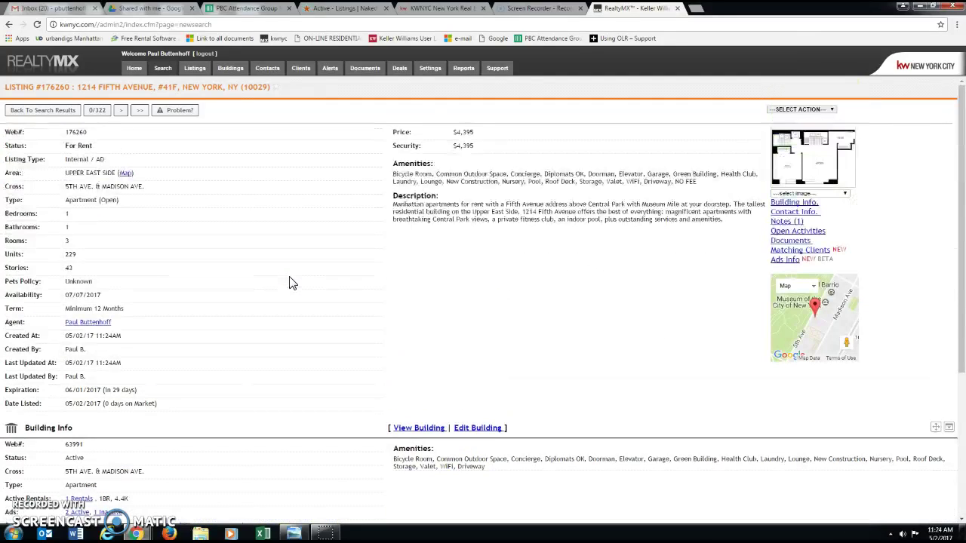
left_click(544, 12)
left_click(416, 11)
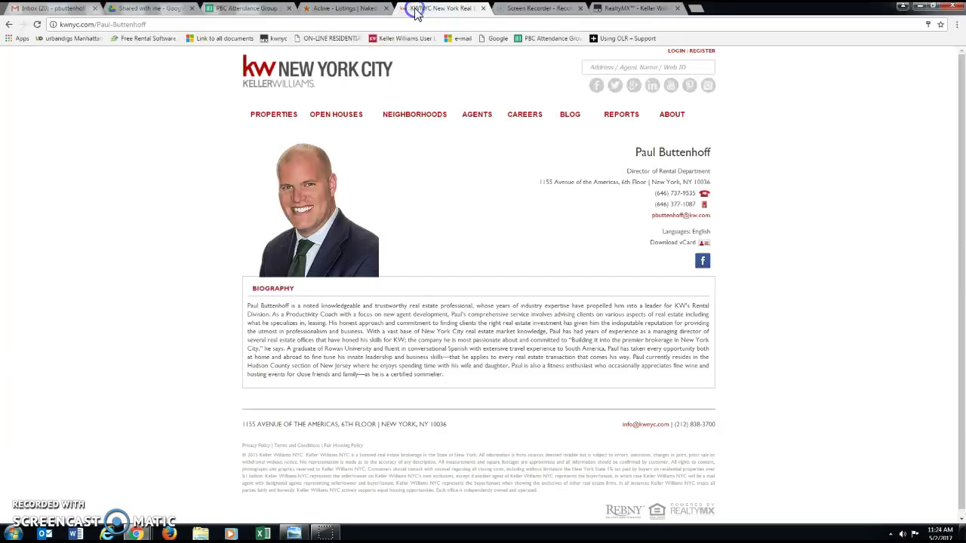
left_click(626, 9)
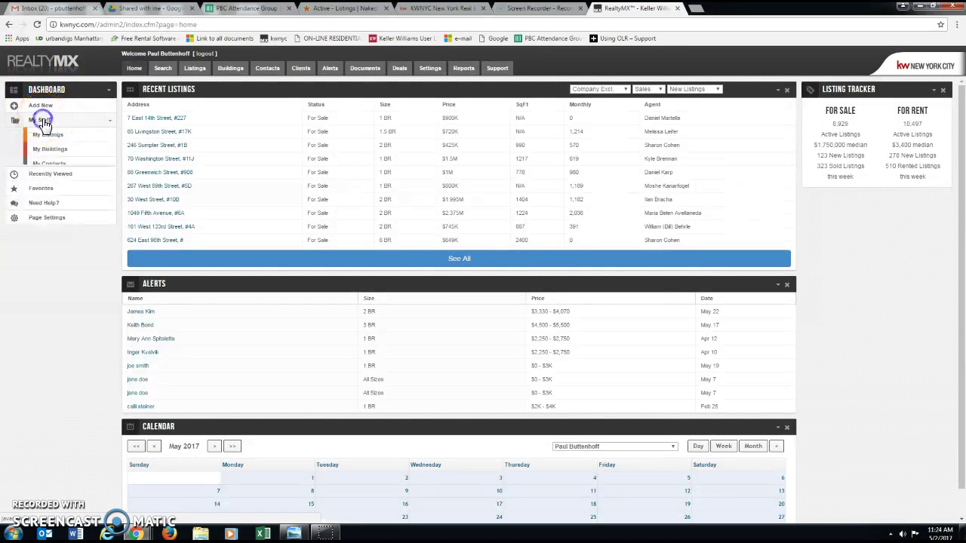
Step: Search My Listings with status For Rent, returning #176260 at 1214 Fifth Avenue and #175947
left_click(47, 138)
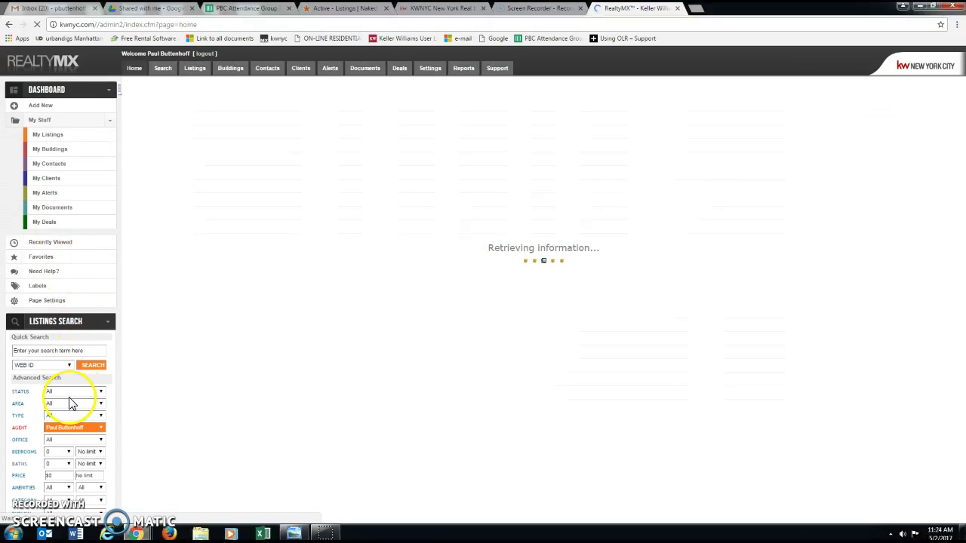
left_click(65, 392)
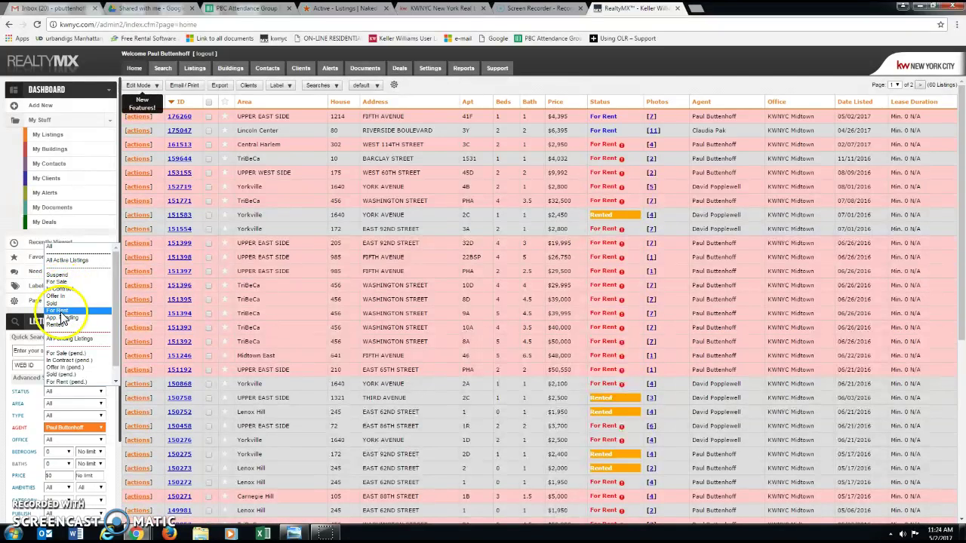
left_click(57, 310)
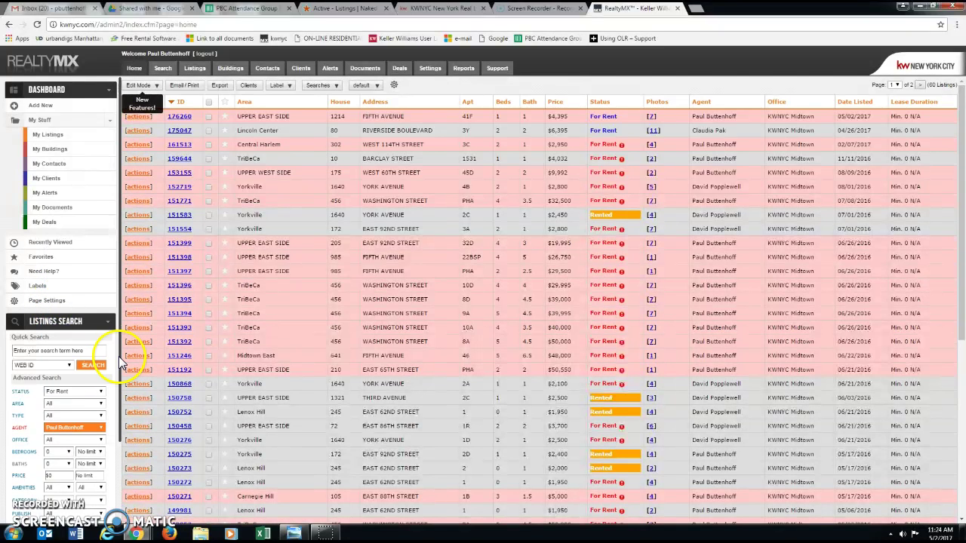
left_click_drag(120, 353, 123, 451)
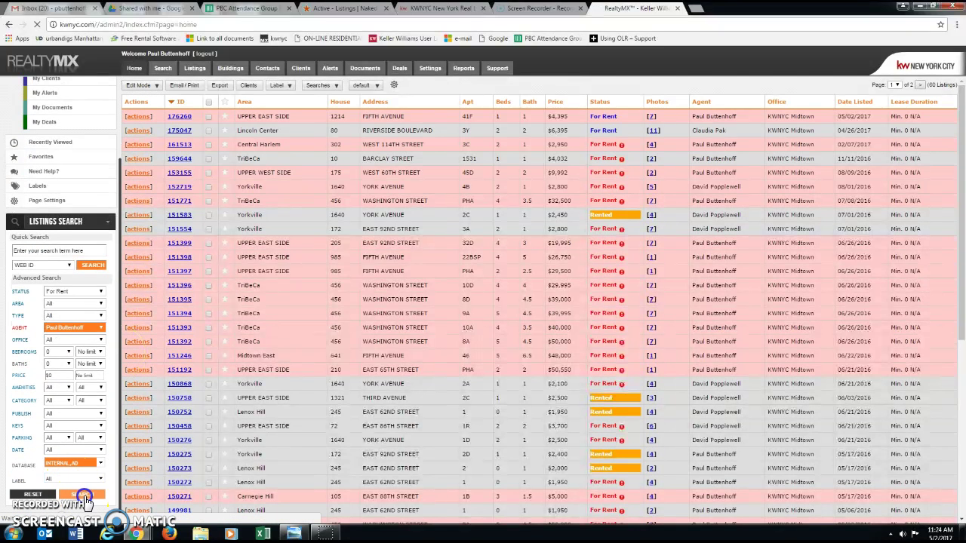
left_click(324, 67)
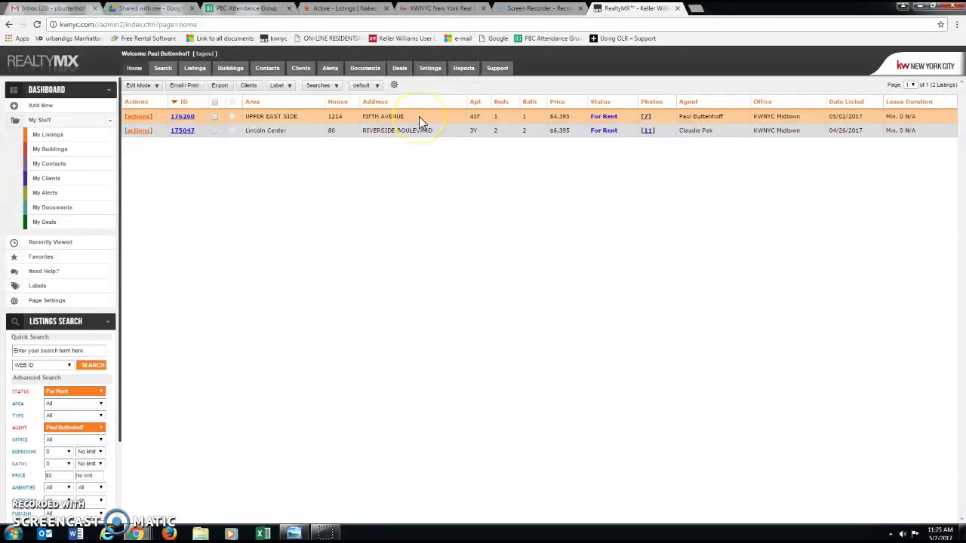
left_click(543, 8)
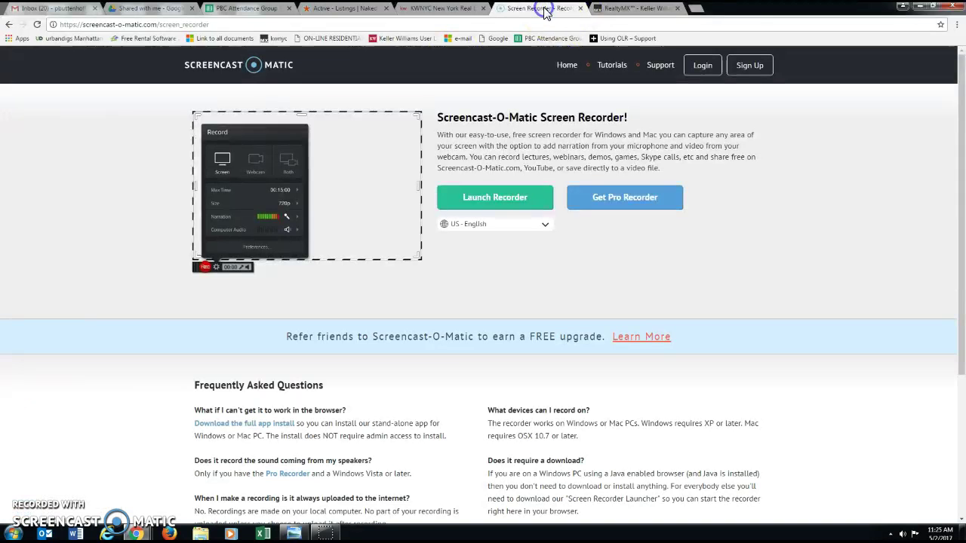
left_click(436, 9)
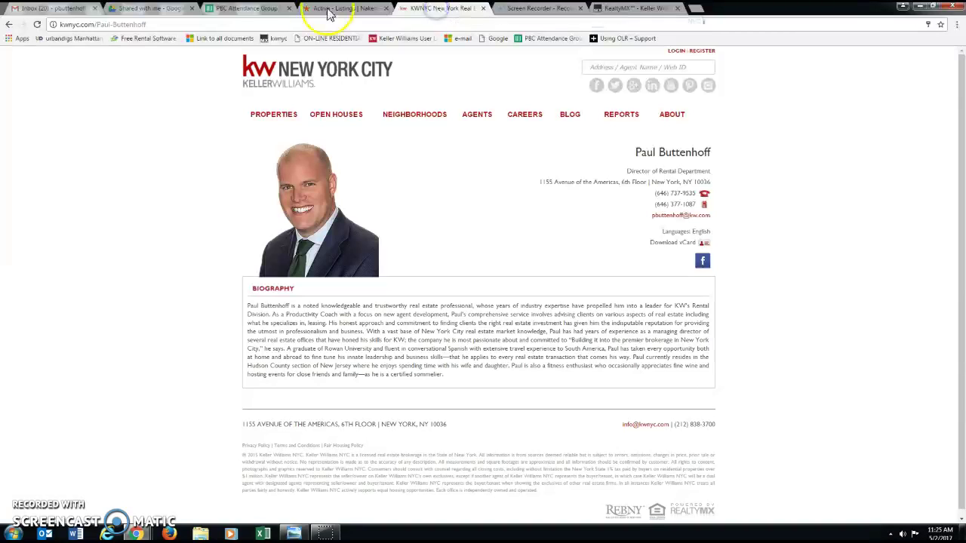
left_click(36, 24)
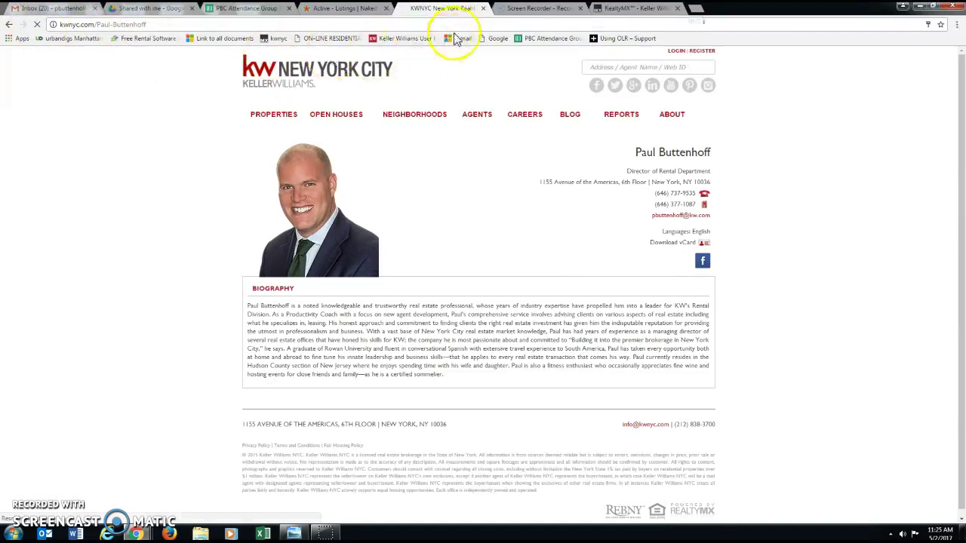
left_click(645, 9)
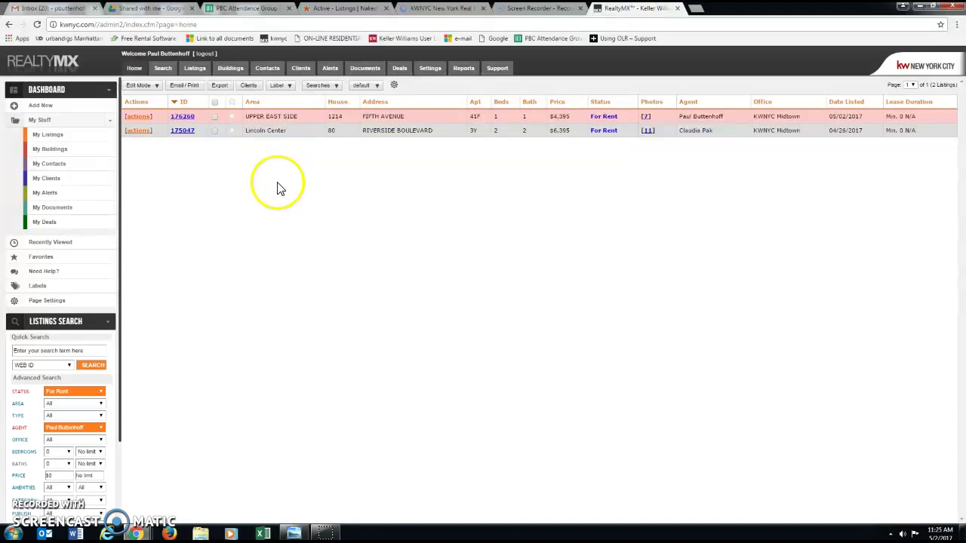